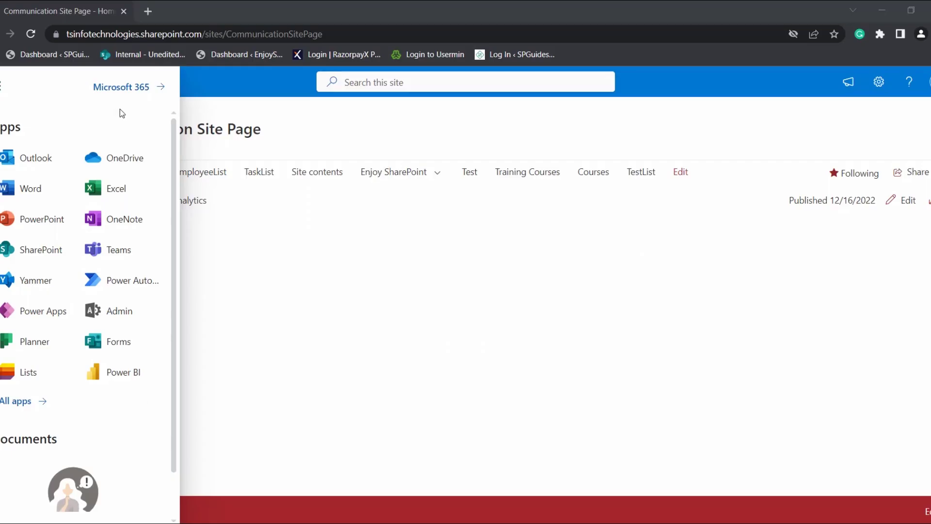
- Open SharePoint in a new tab and go to the Communication Site Page site
left_click(68, 249)
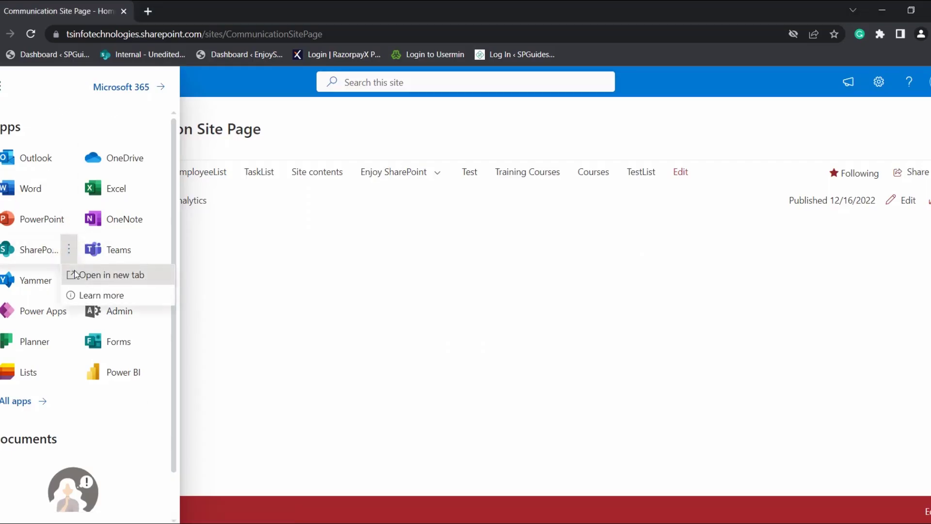
left_click(76, 276)
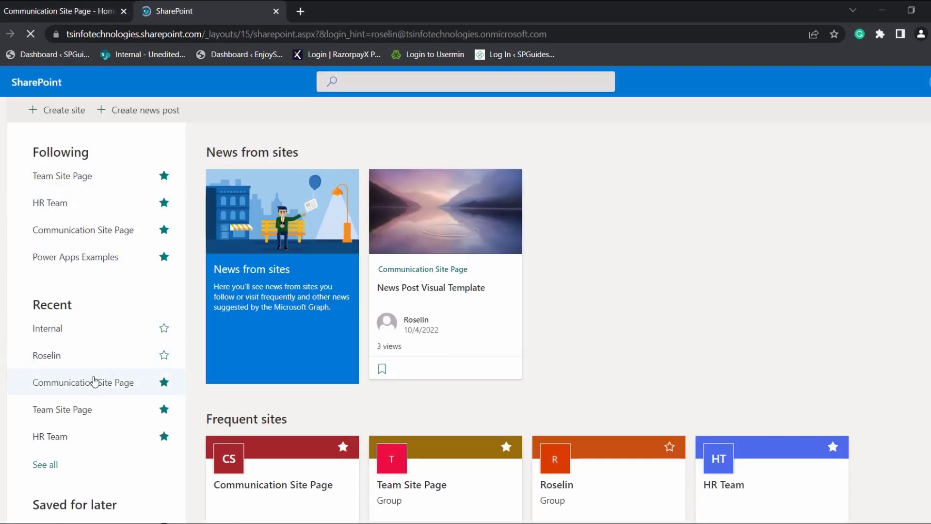
left_click(98, 386)
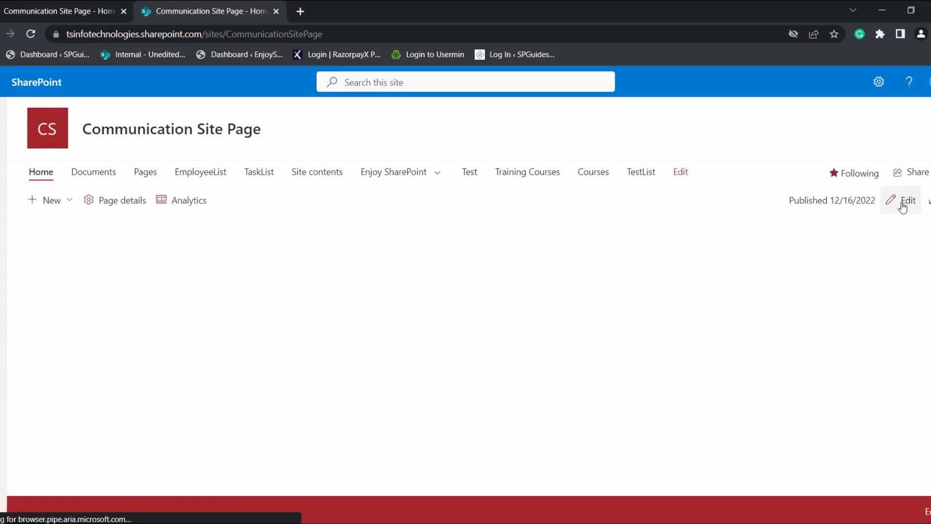
- In edit mode, add a one-column section and insert a World clock web part
left_click(903, 205)
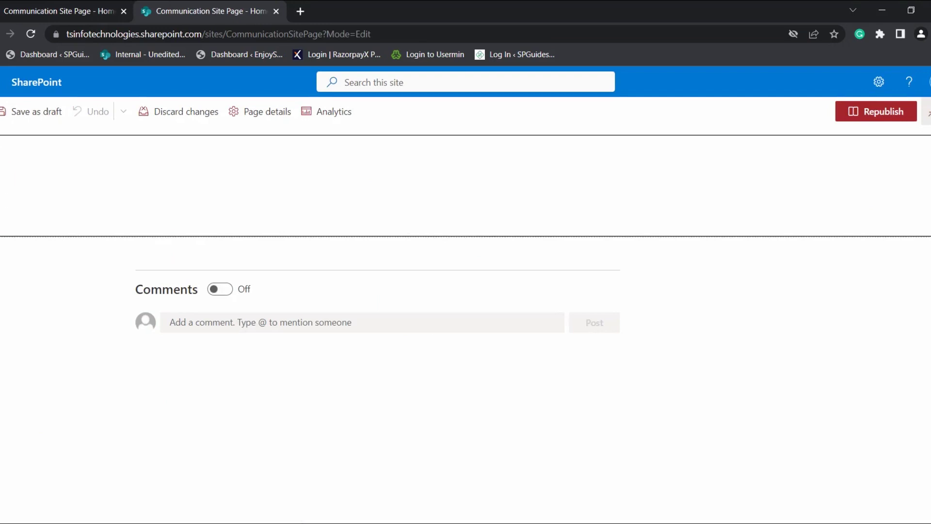
left_click(35, 213)
left_click(21, 286)
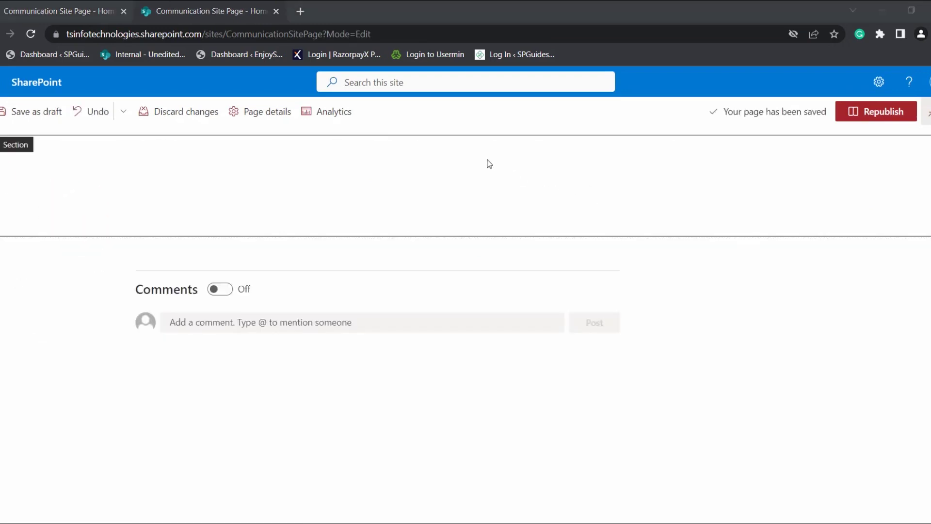
left_click(476, 145)
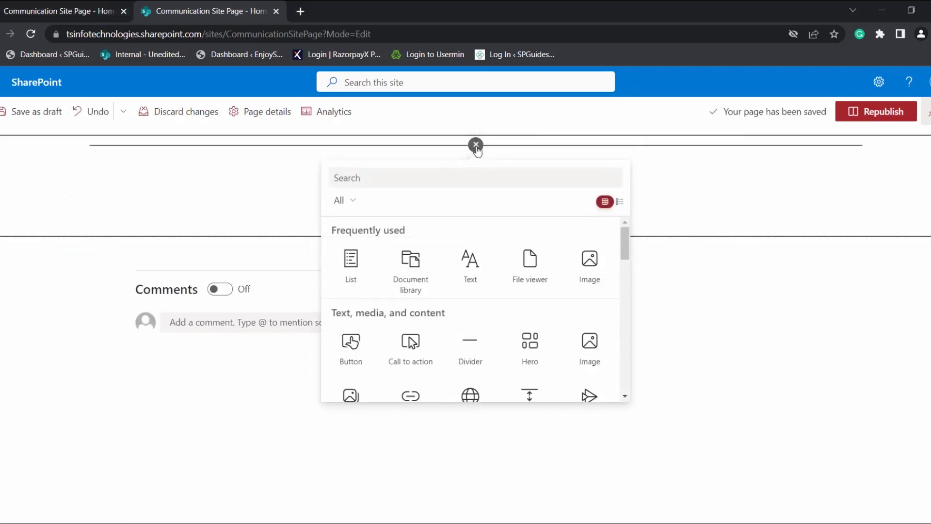
type("wo")
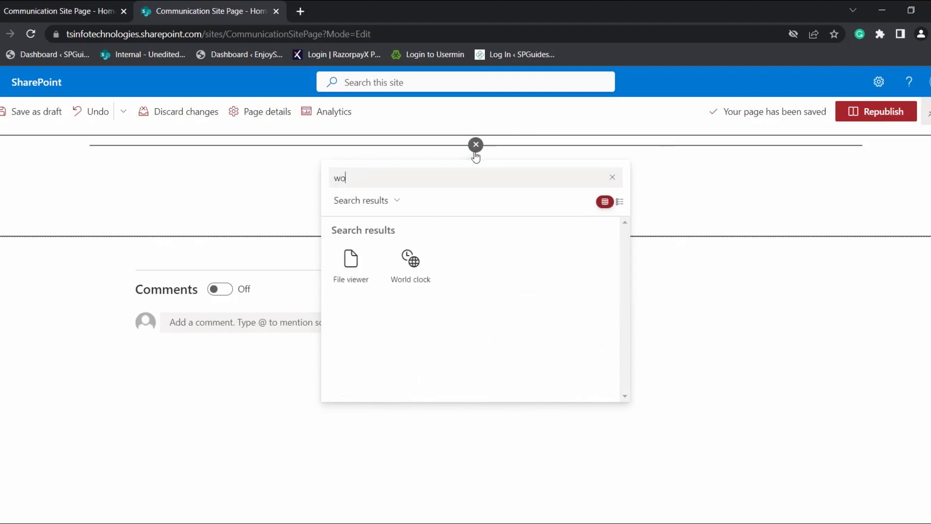
left_click(427, 282)
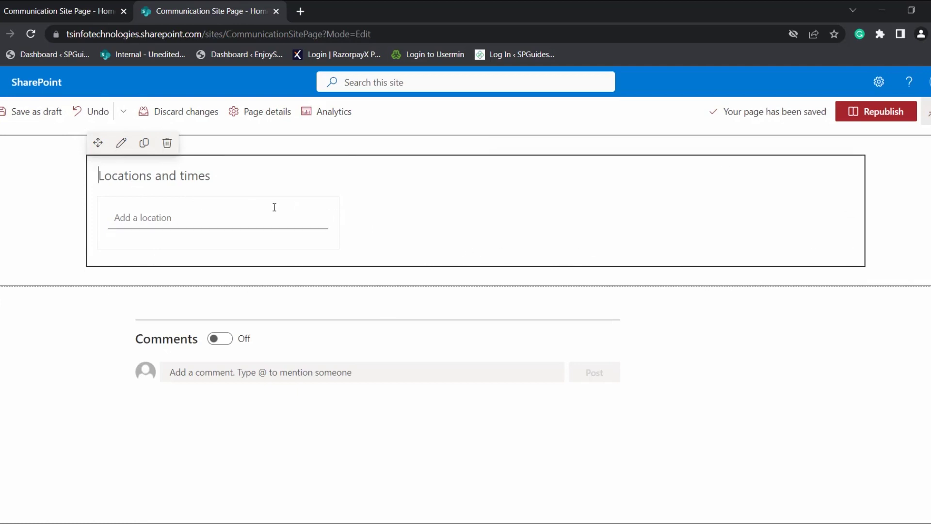
- Add Bengaluru, Singapore and American Canyon, CA as the world clock's locations
left_click(272, 222)
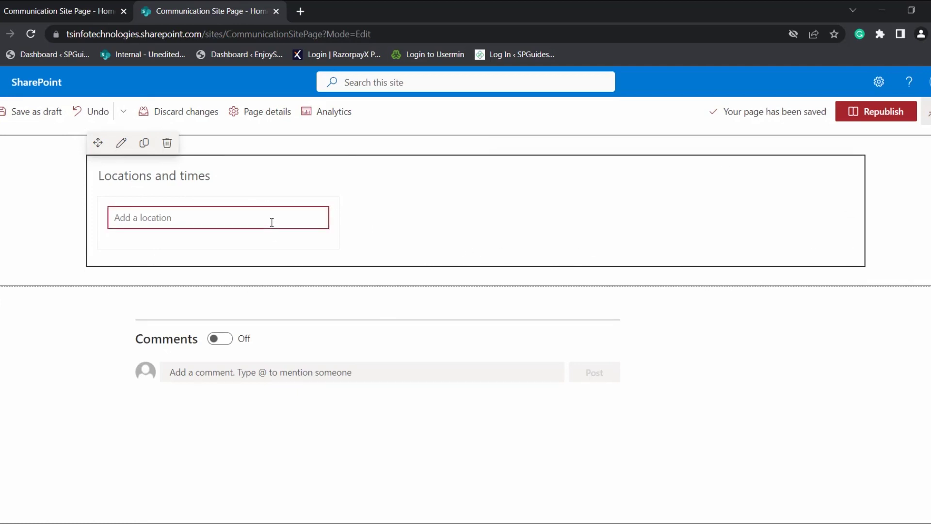
type("Ben")
left_click(208, 244)
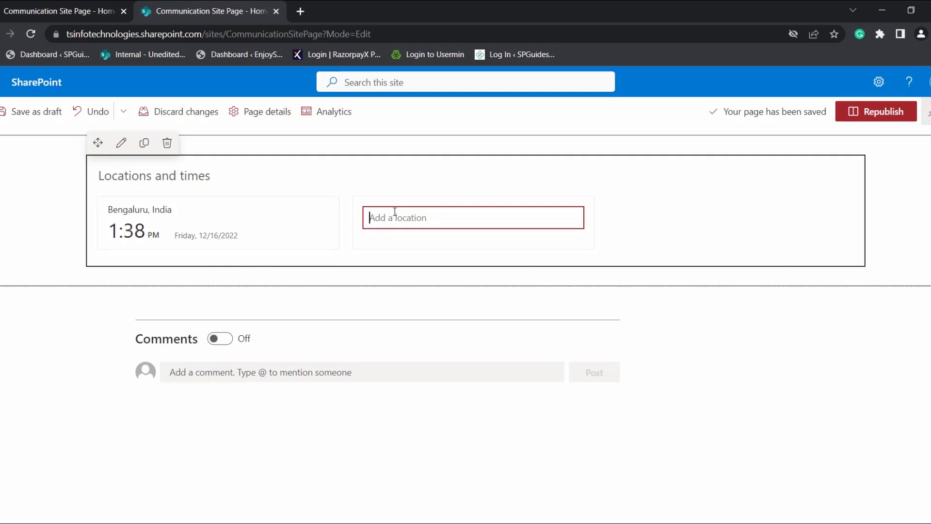
type("Sin")
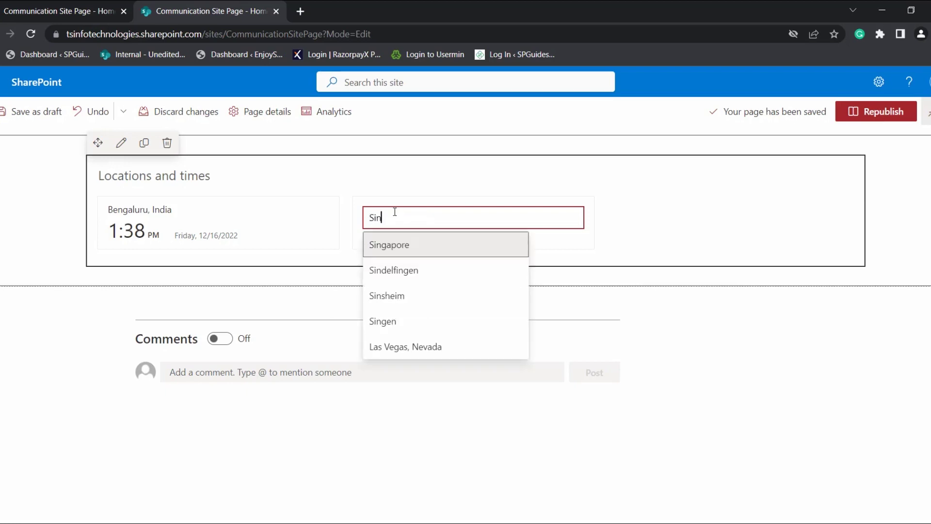
left_click(404, 244)
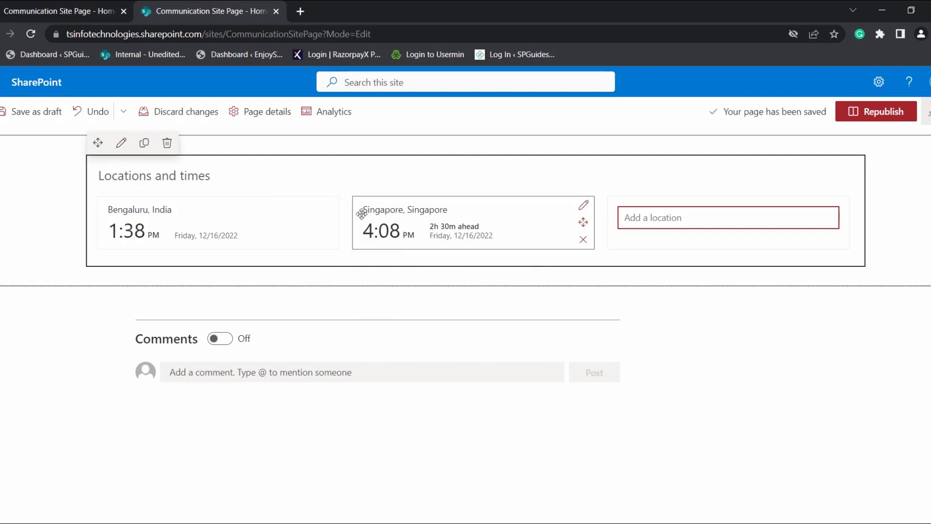
type("am")
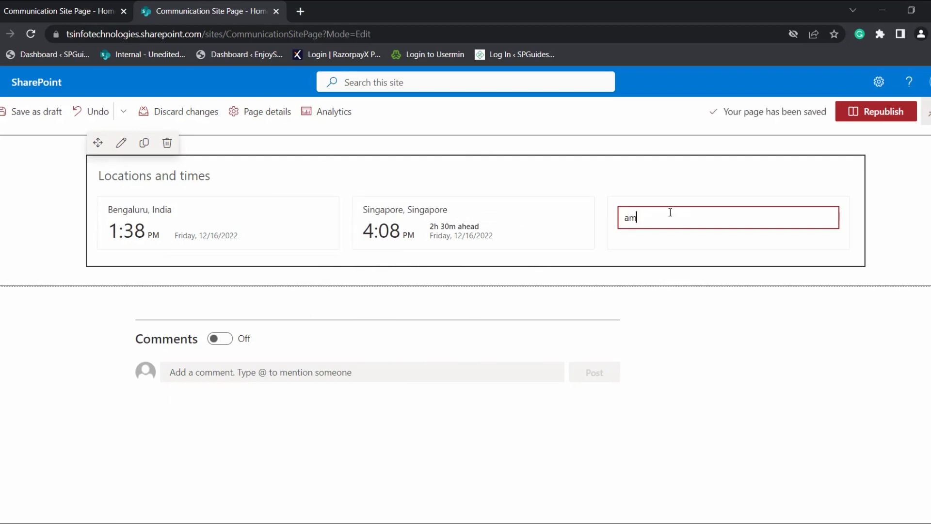
left_click(669, 242)
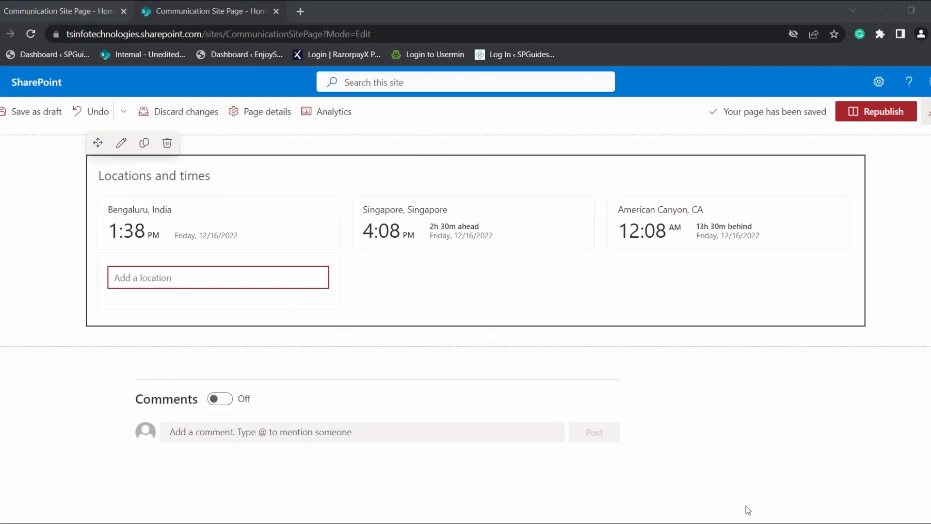
- Republish the page with three clocks, inspect the Bengaluru date text, and resume editing
left_click(865, 119)
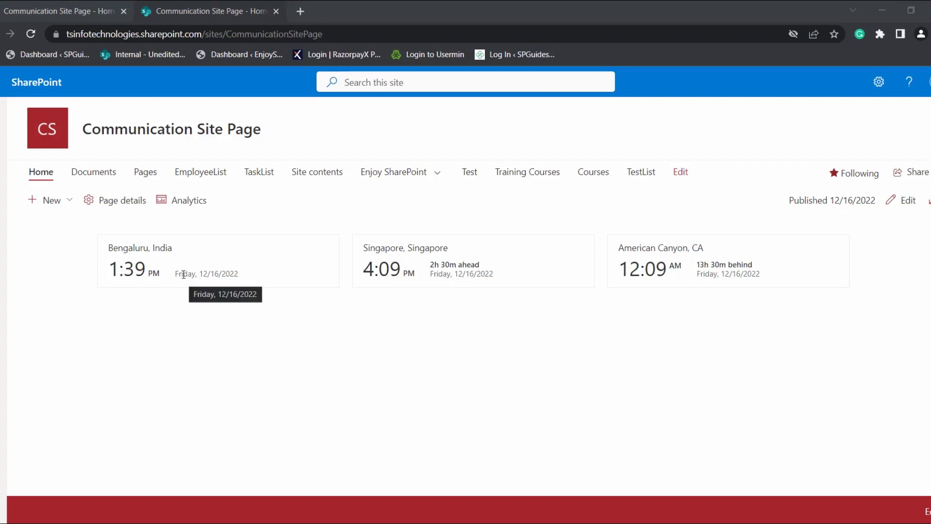
left_click_drag(184, 275, 186, 270)
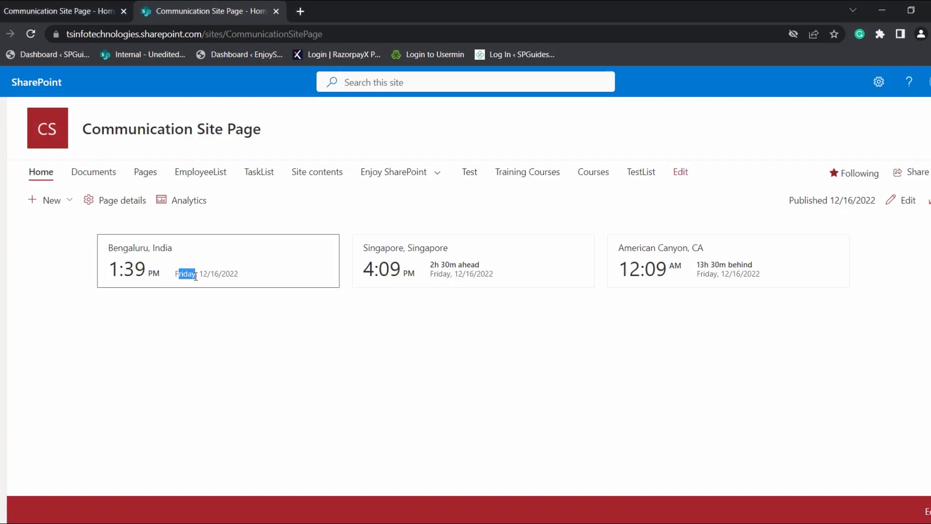
left_click(181, 270)
left_click(191, 273)
left_click_drag(177, 272, 194, 274)
left_click(893, 211)
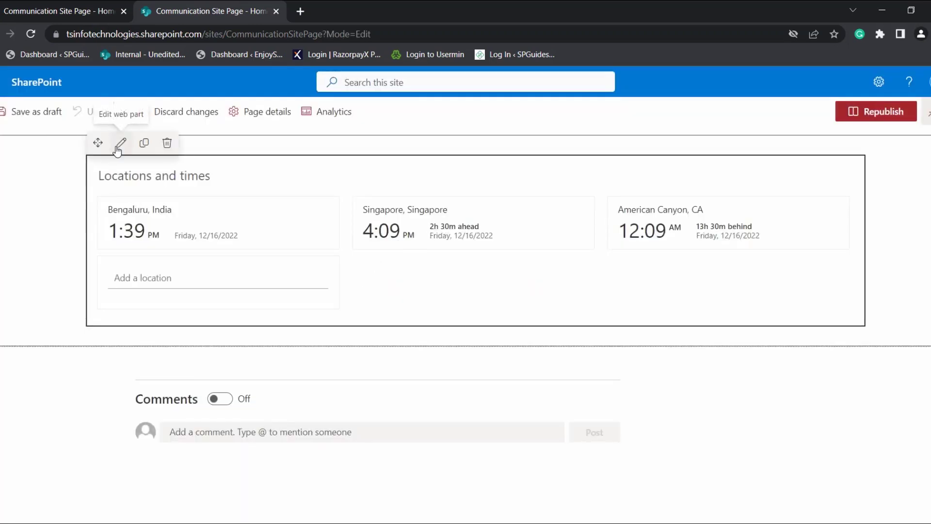
- In the World clock settings, turn Show day of the week off and back on
left_click(121, 143)
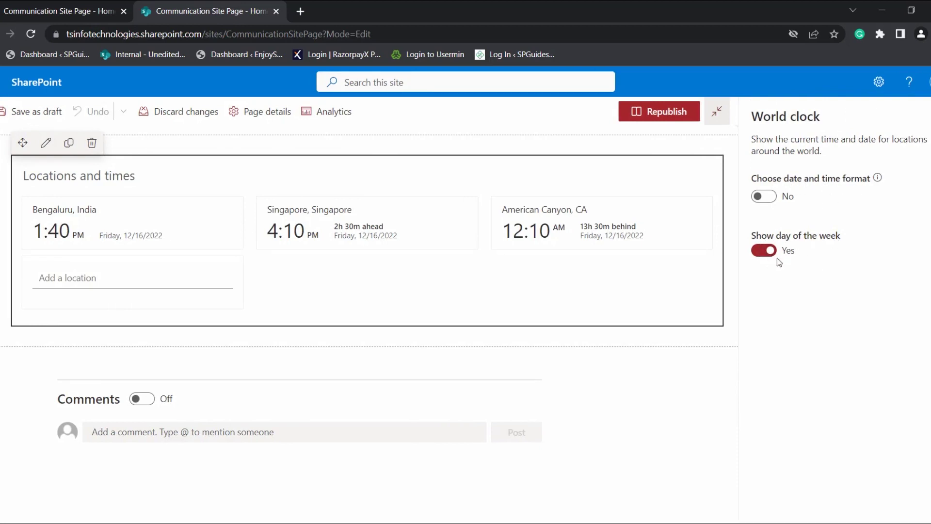
mouse_move(589, 232)
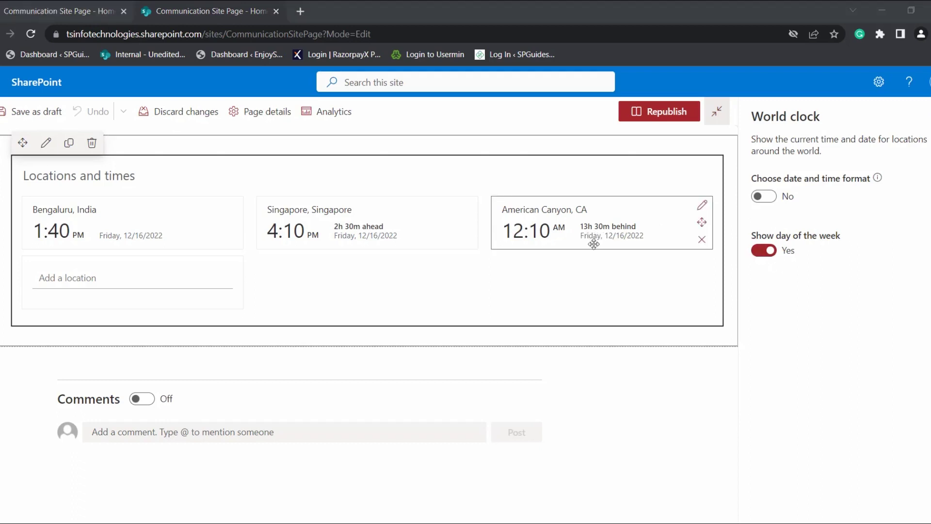
left_click(763, 253)
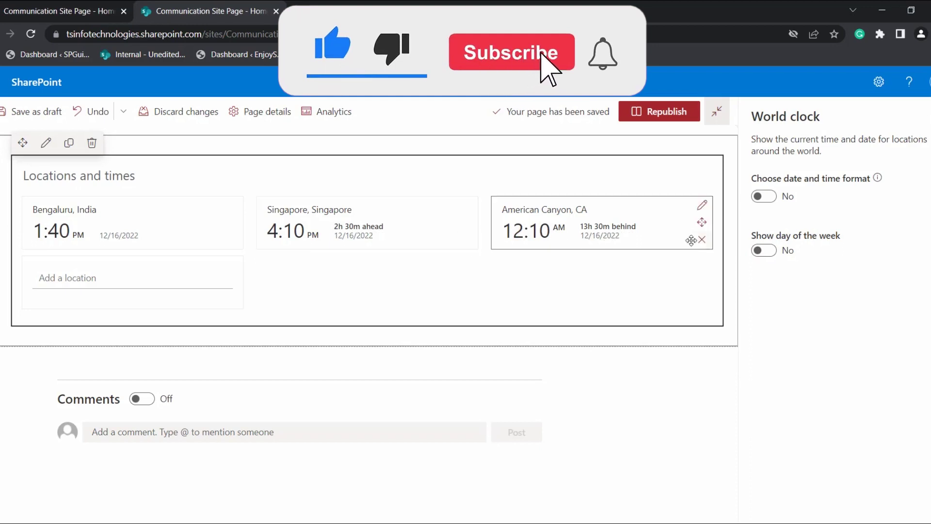
left_click(765, 251)
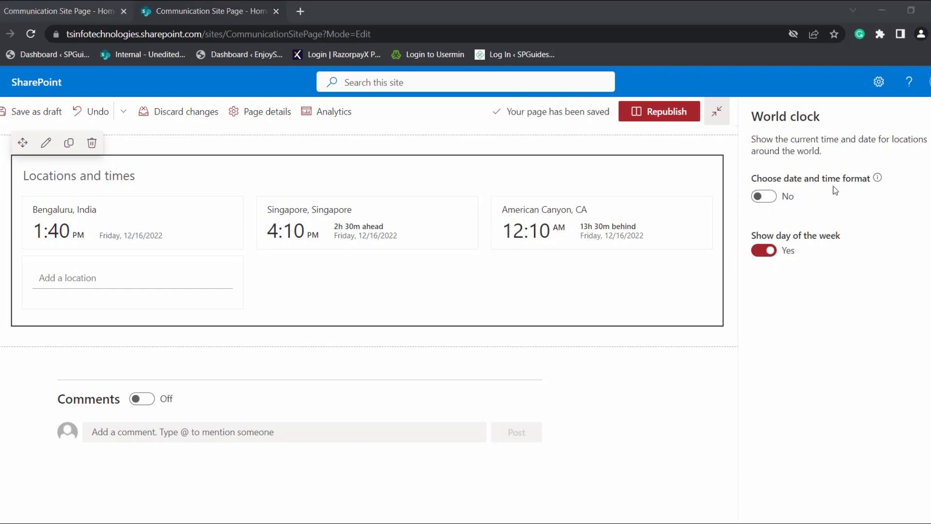
- Enable custom formats, choose dd/mm/yyyy dates, and keep AM/PM after trying 24-hour time
left_click(769, 198)
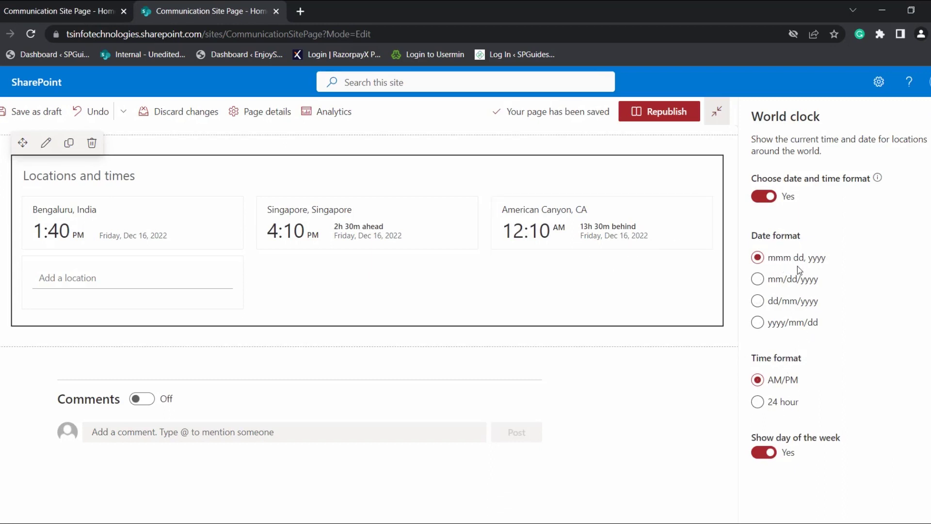
left_click(759, 283)
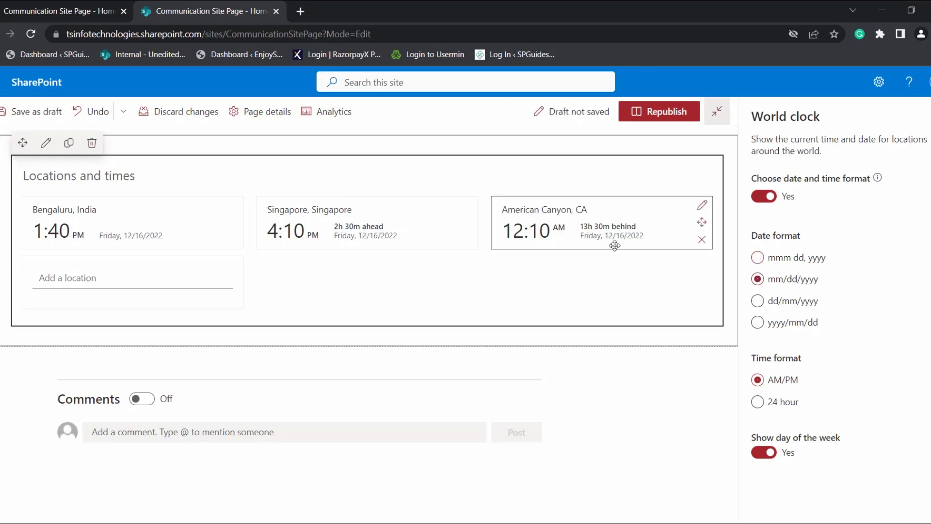
left_click(758, 302)
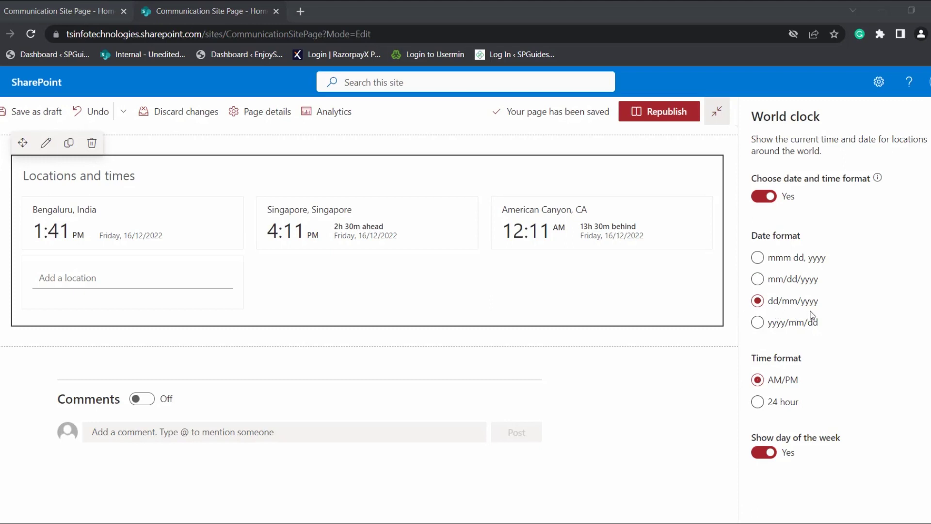
left_click(758, 402)
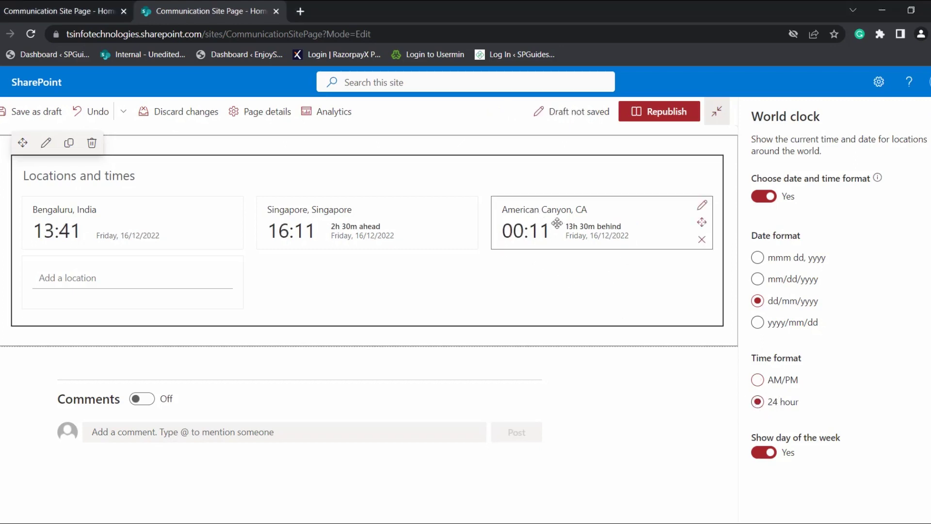
left_click(785, 386)
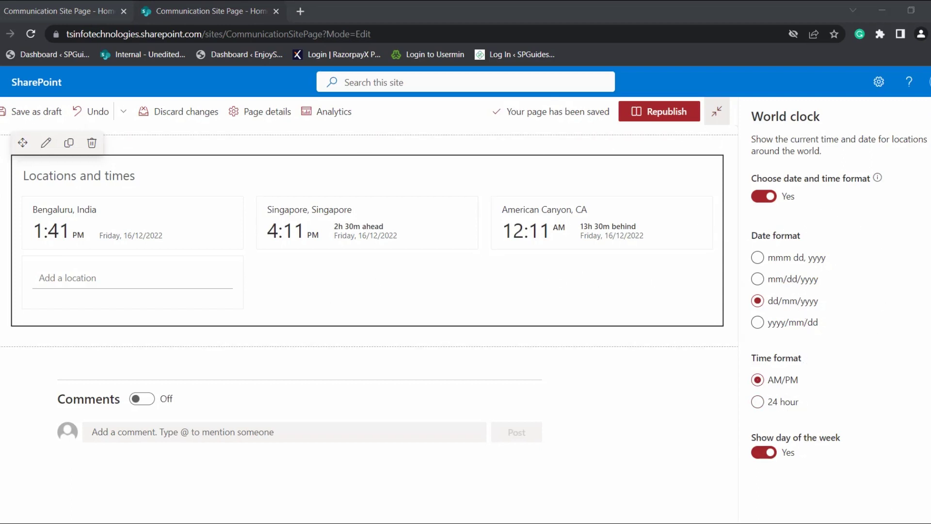
- Republish with the new date format, then delete the Bengaluru clock and republish again
left_click(910, 120)
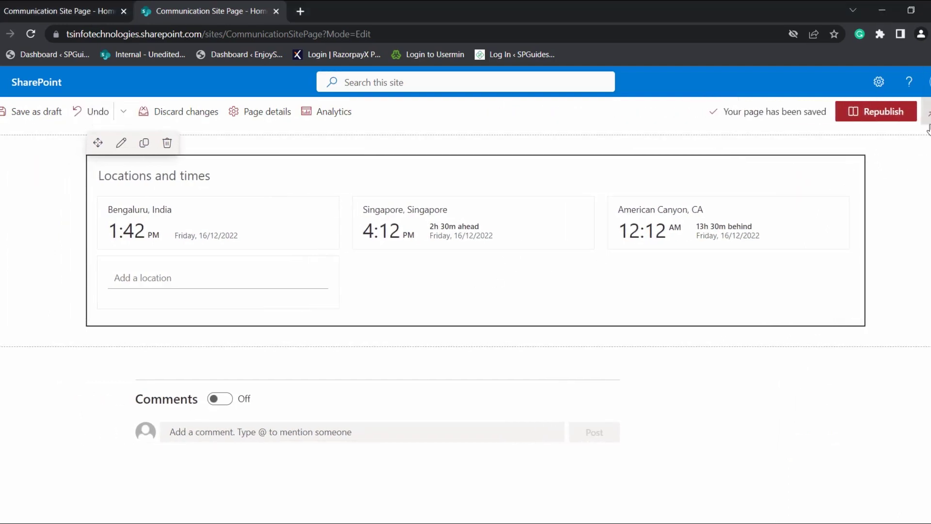
left_click(897, 114)
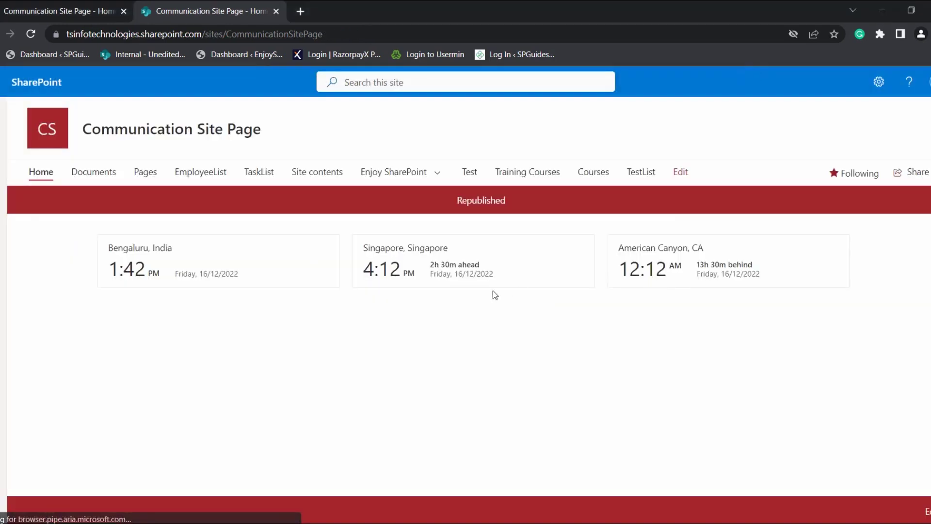
mouse_move(457, 278)
left_mouse_down()
mouse_move(498, 286)
mouse_move(452, 276)
left_mouse_up()
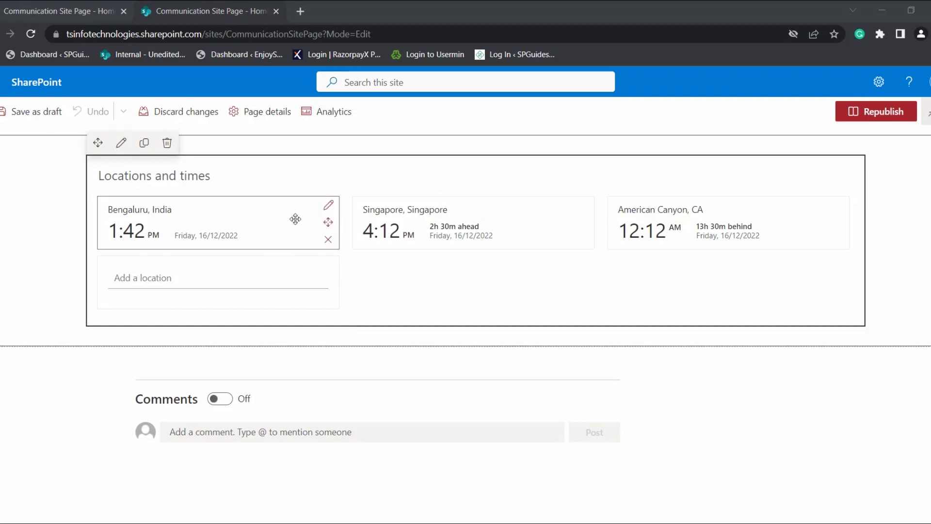
mouse_move(328, 243)
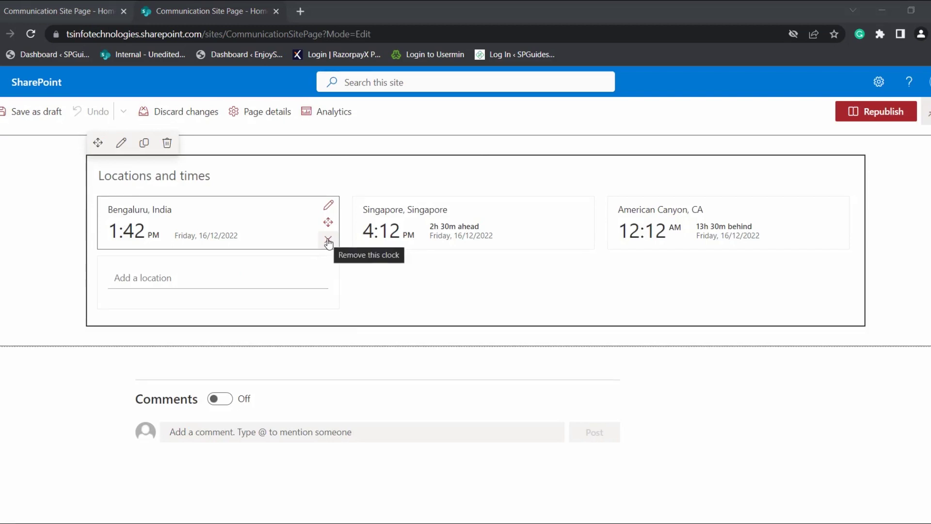
left_click(328, 241)
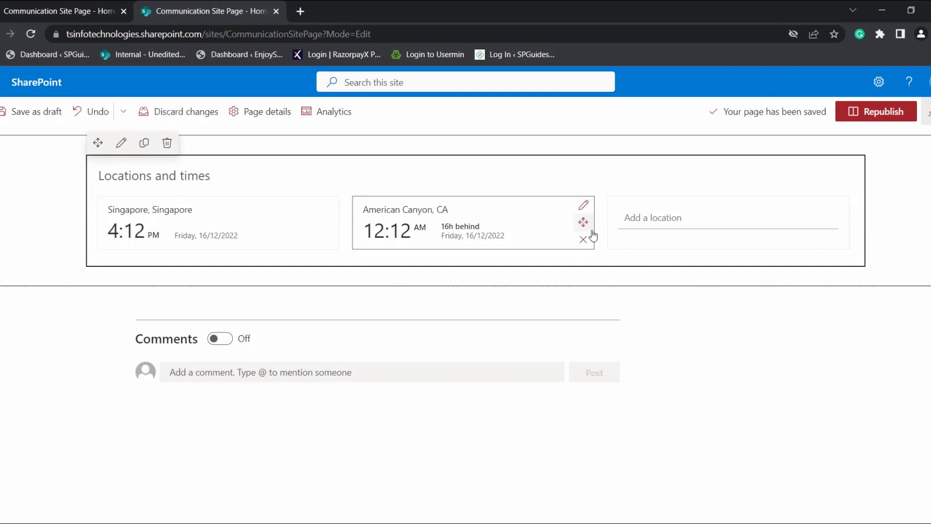
left_click(887, 112)
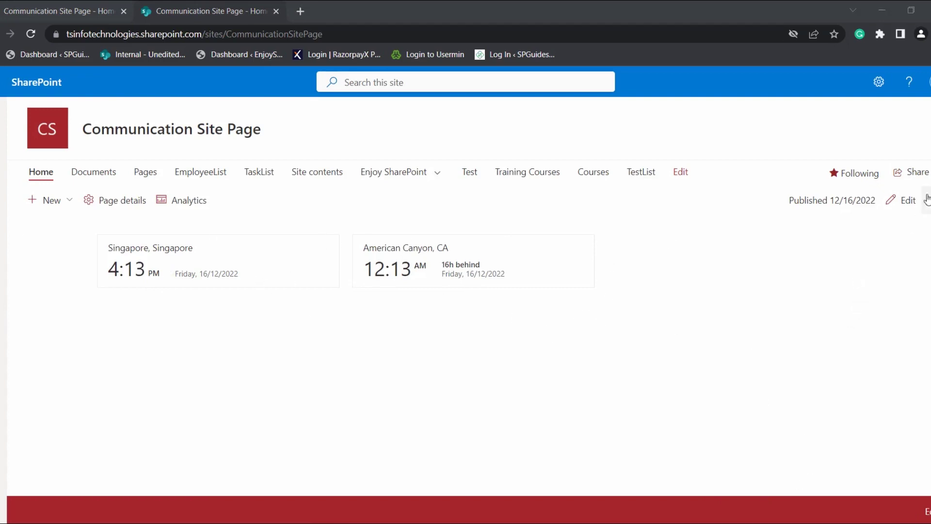
- In edit mode, drag the American Canyon clock before Singapore and republish
left_click(903, 199)
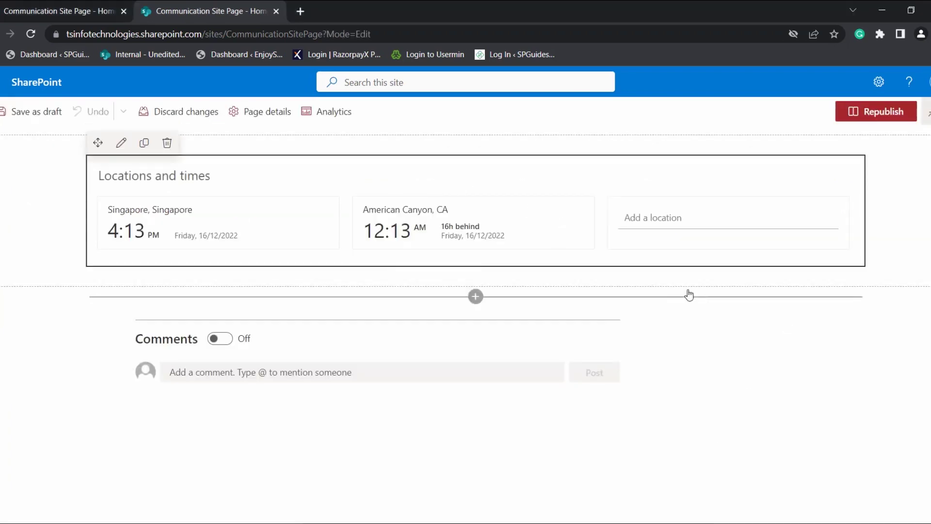
left_click_drag(585, 228, 580, 249)
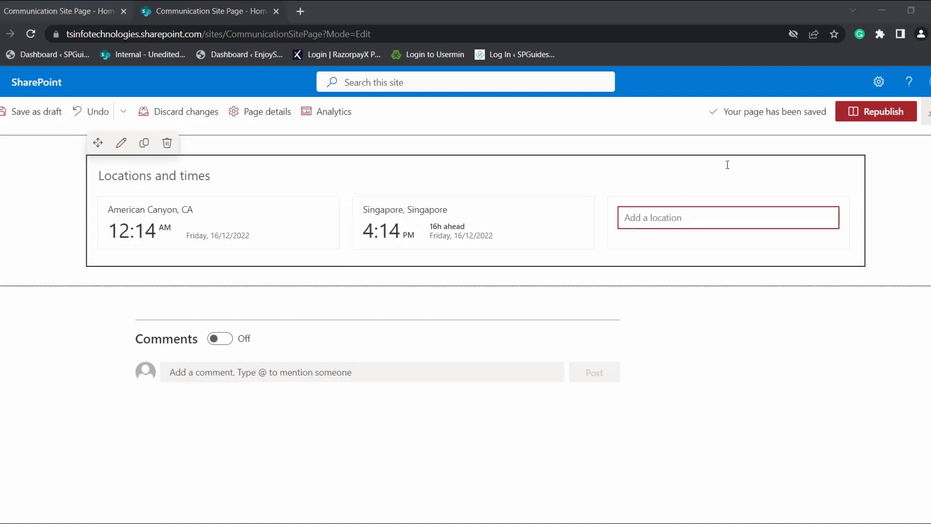
left_click(867, 117)
left_click(867, 117)
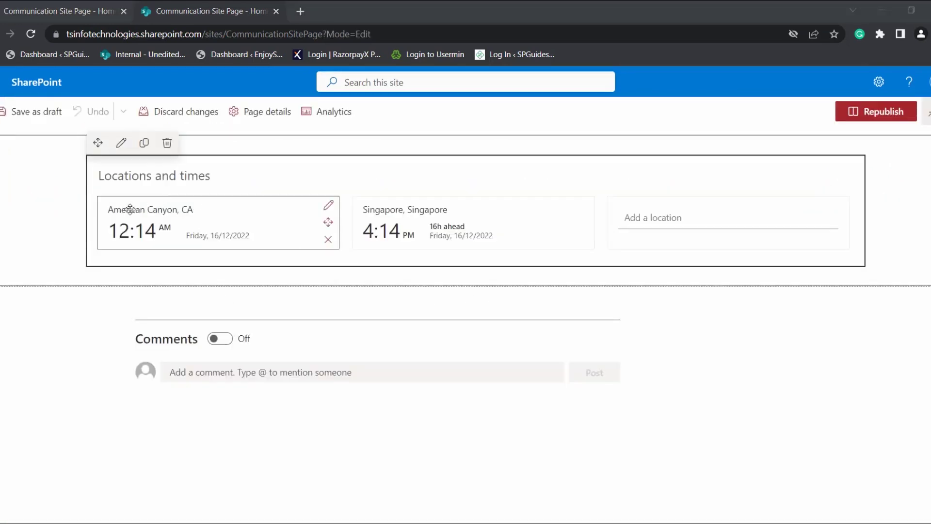
- Enable a custom display name, rename the first clock 'America', keeping Pacific Standard Time
left_click(333, 211)
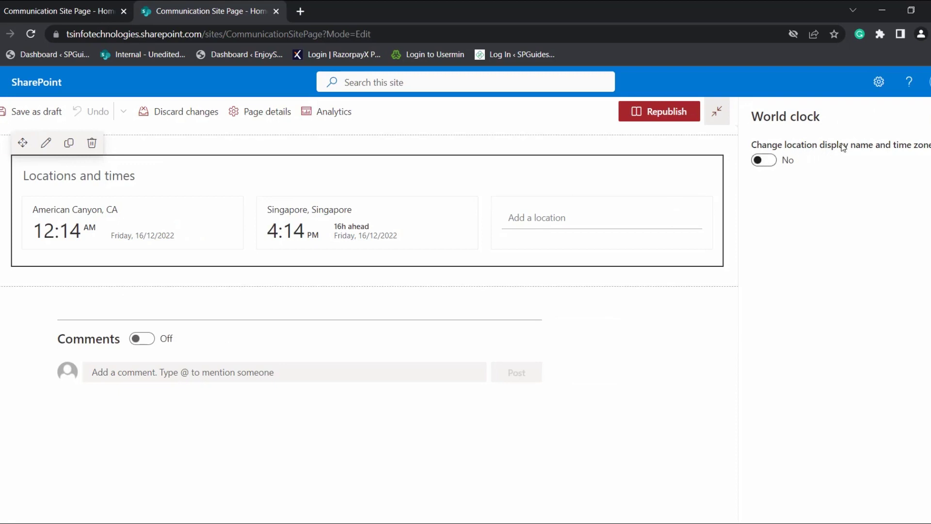
left_click(770, 166)
left_click_drag(843, 218, 754, 225)
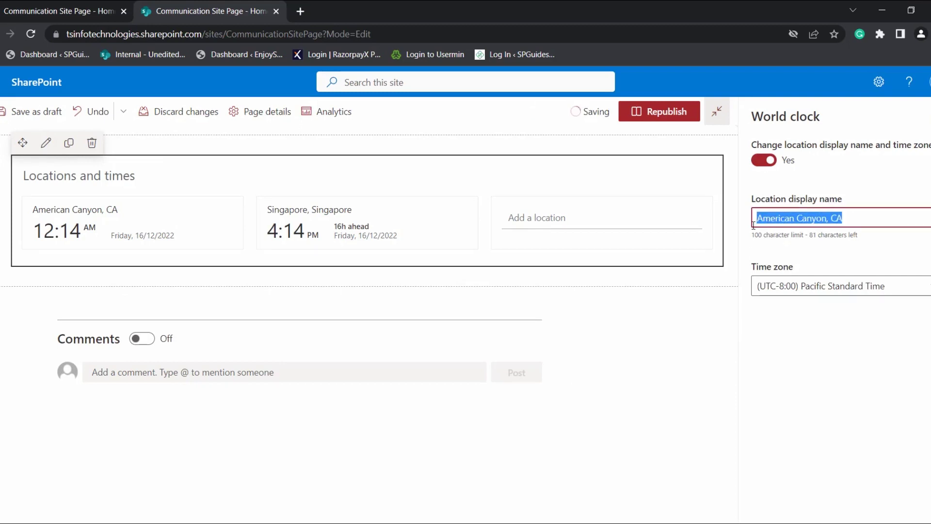
type("A")
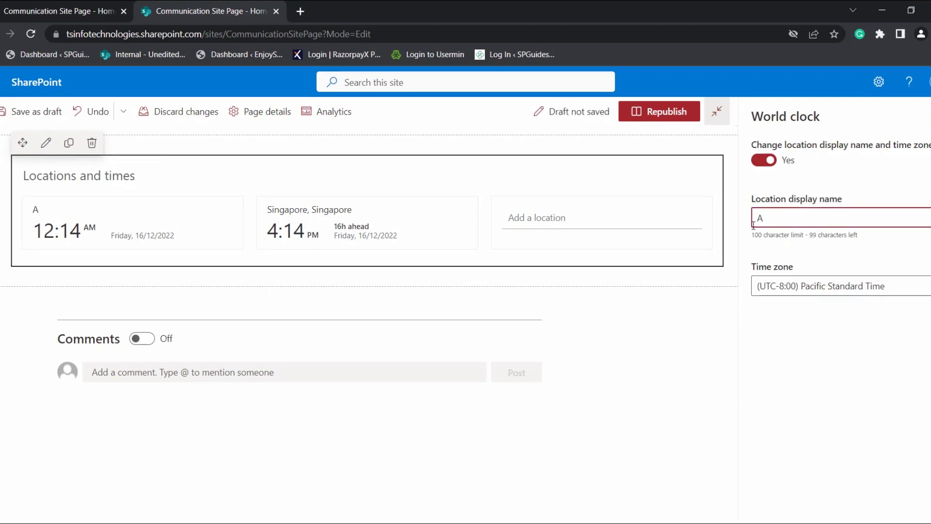
type("merica")
left_click(813, 286)
left_click(813, 286)
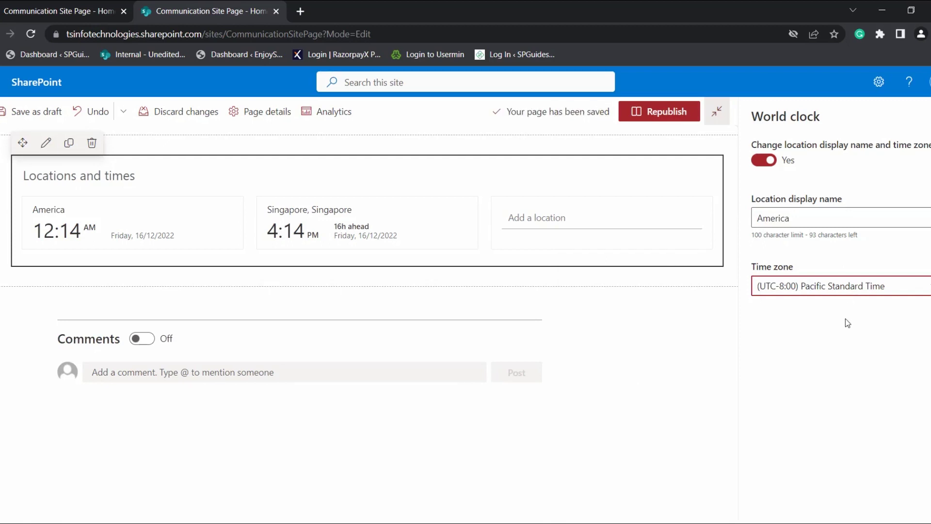
key("Escape")
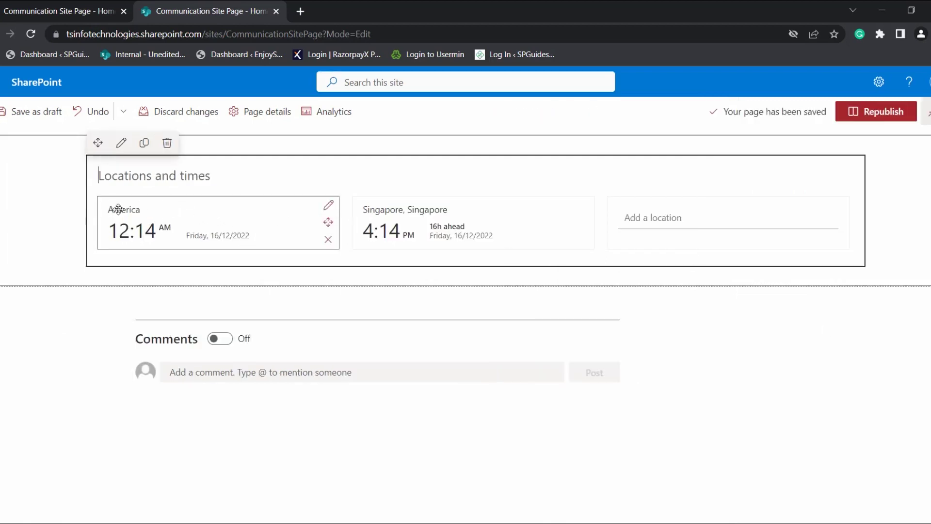
- Republish with the America clock, duplicate then delete the web part, and open its settings
left_click(879, 117)
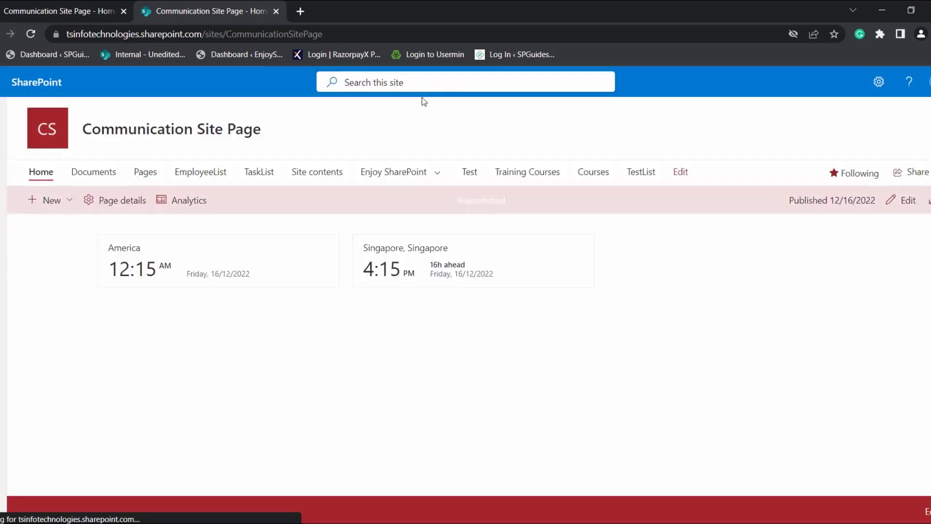
double_click(156, 243)
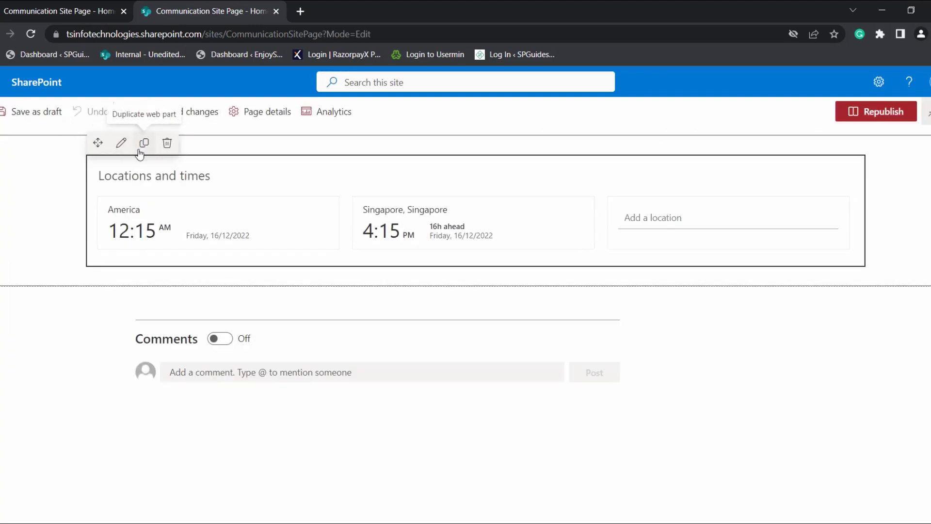
left_click(144, 143)
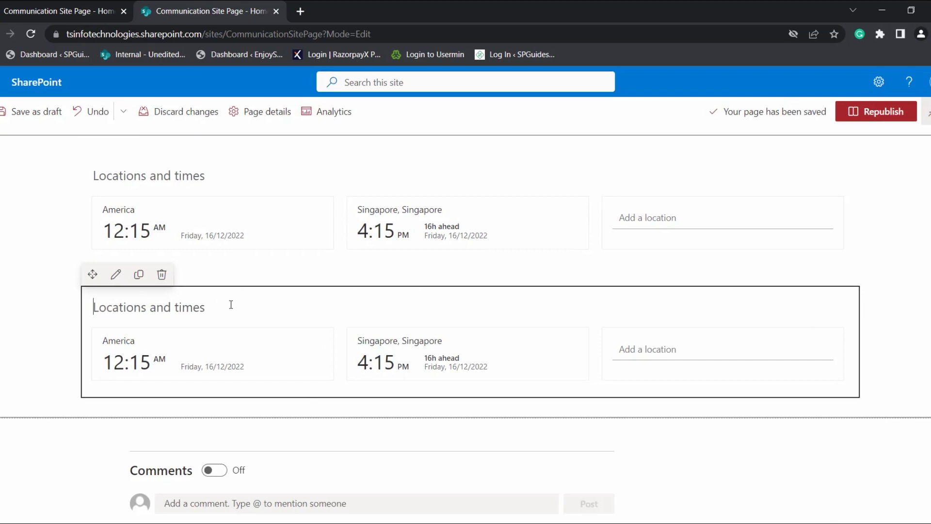
left_click(161, 275)
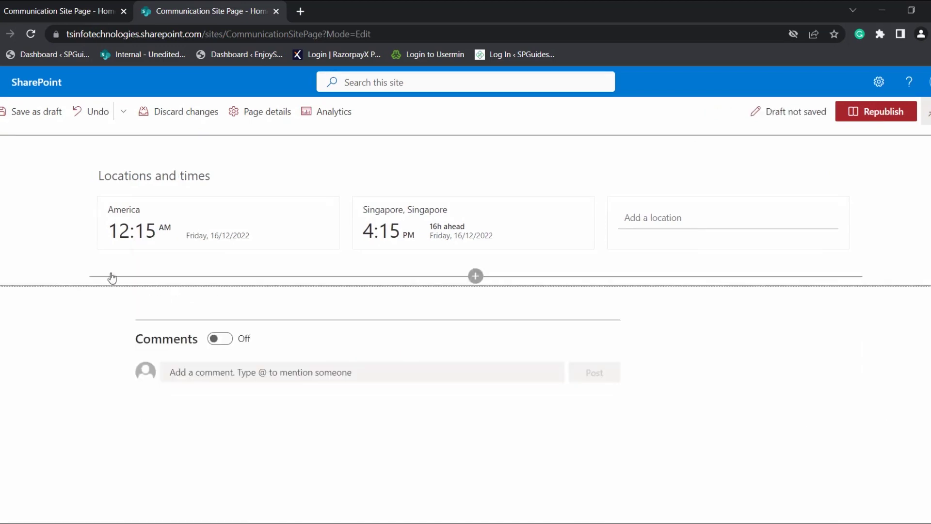
left_click(122, 143)
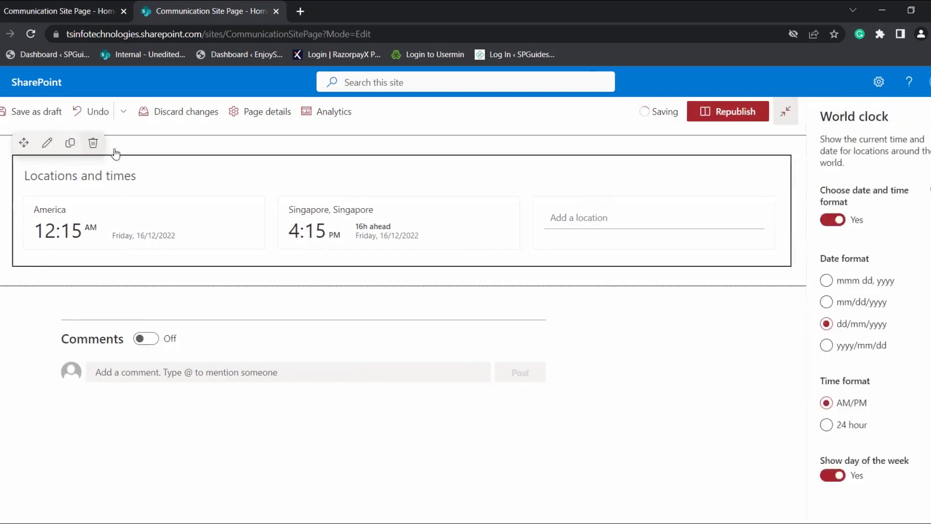